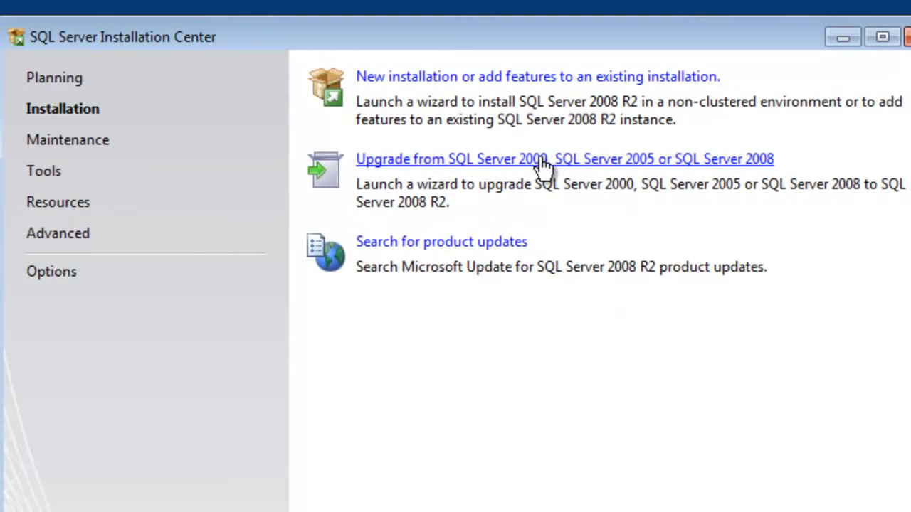
Step: Start a new SQL Server 2008 R2 installation and accept the license terms, continuing to feature selection
click(433, 76)
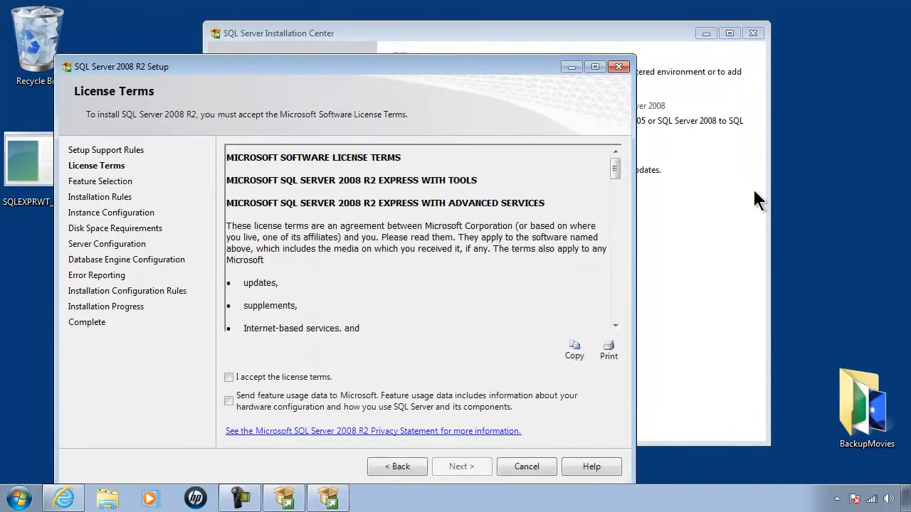
drag(325, 65, 395, 40)
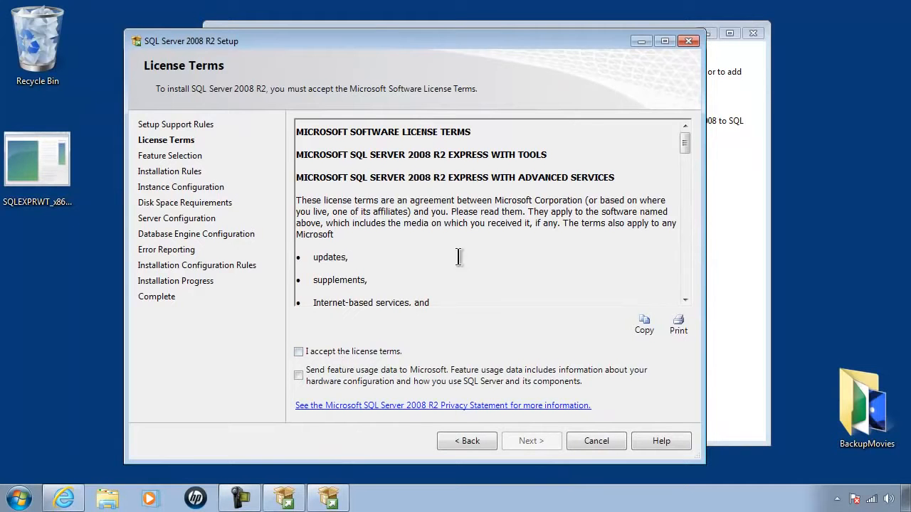
click(388, 352)
click(536, 440)
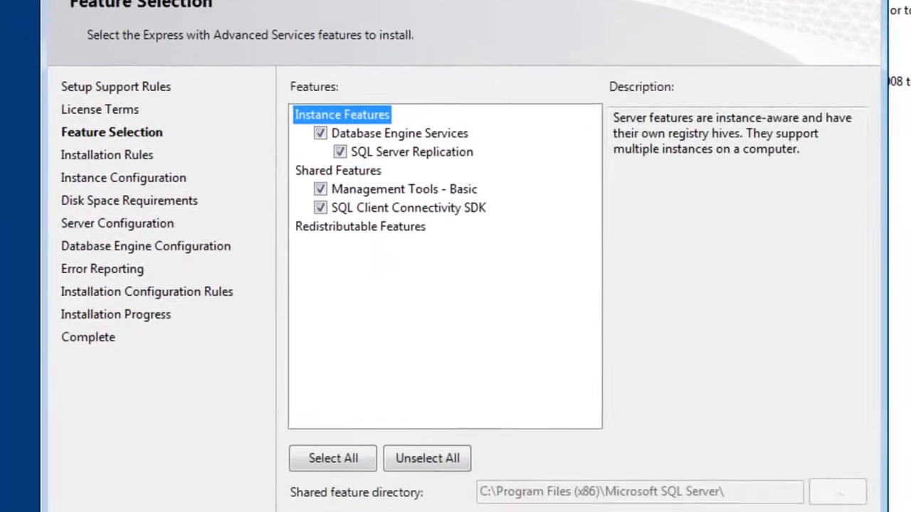
Step: Review the Database Engine, Management Tools and Client Connectivity SDK features, keep all selected and continue to instance configuration
click(426, 130)
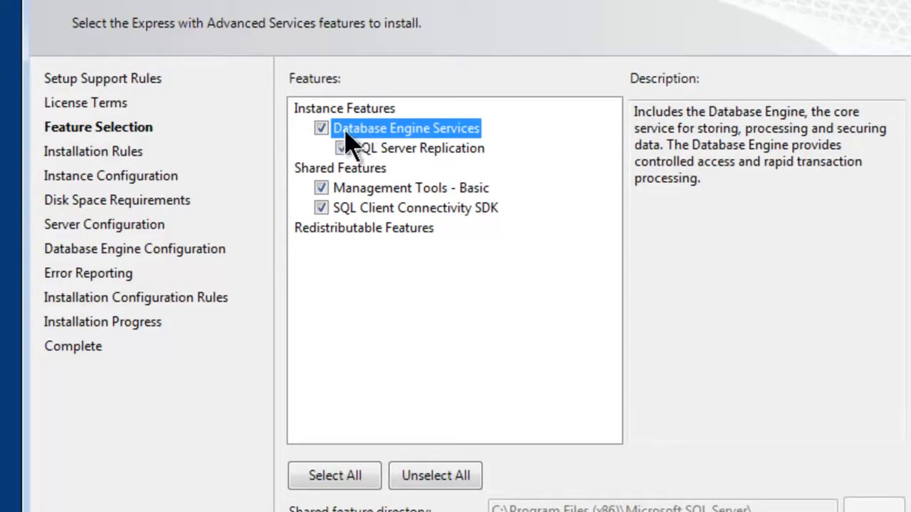
click(451, 189)
click(434, 211)
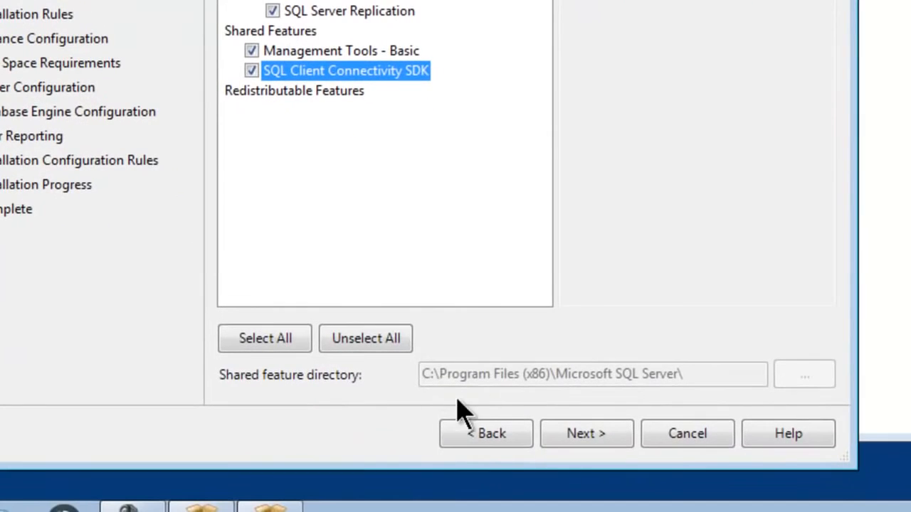
click(590, 440)
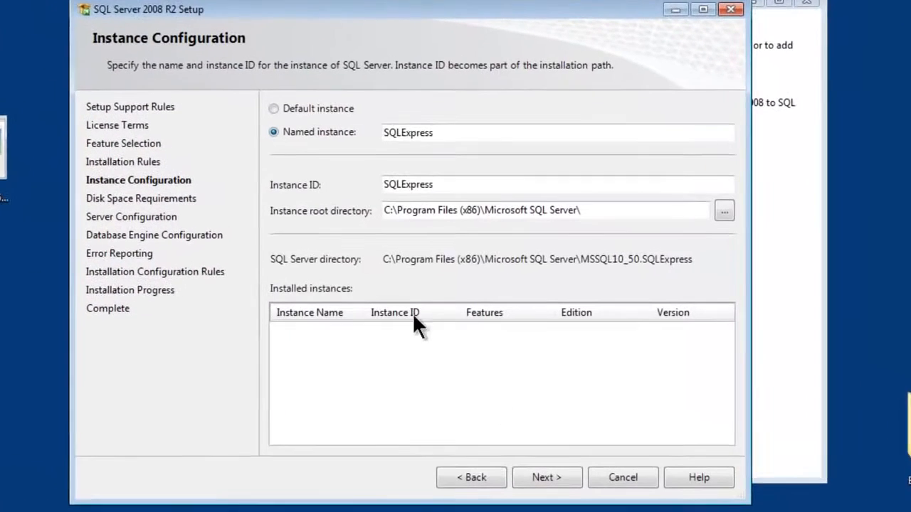
click(307, 146)
key(BackSpace)
text(S)
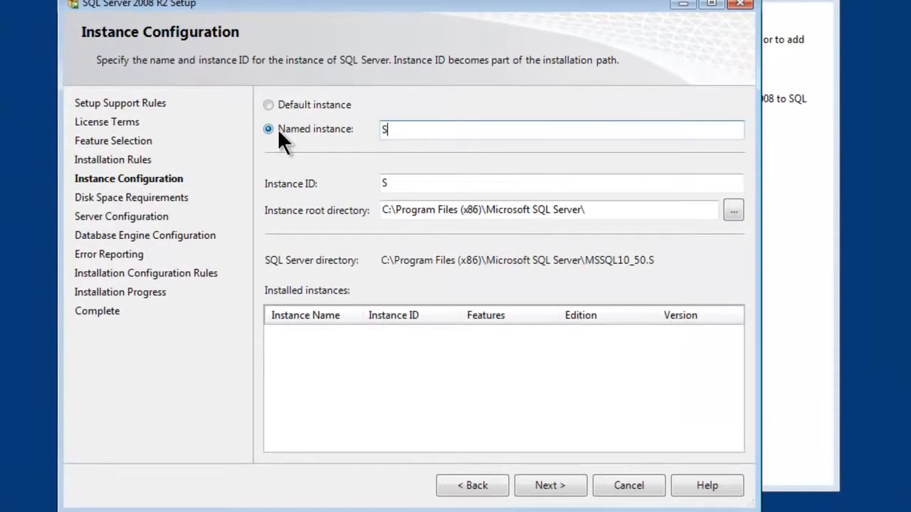
text(choolfr)
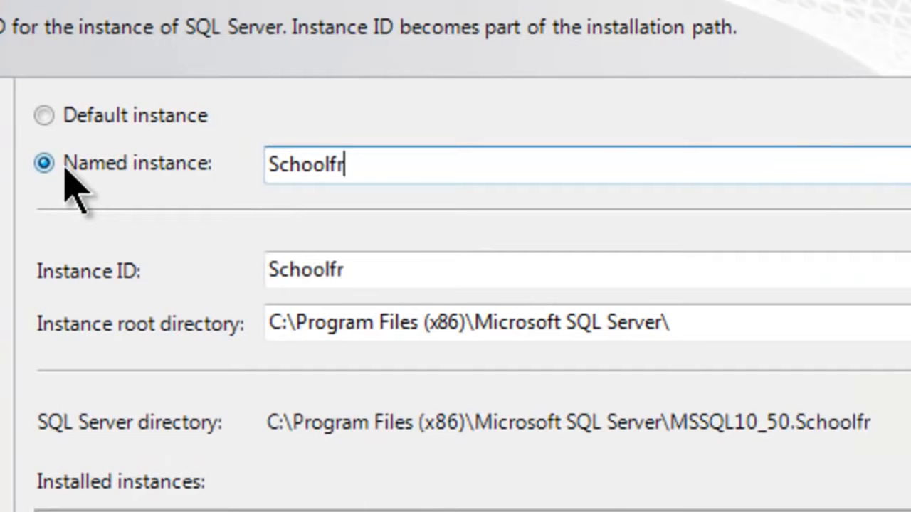
text(eeware)
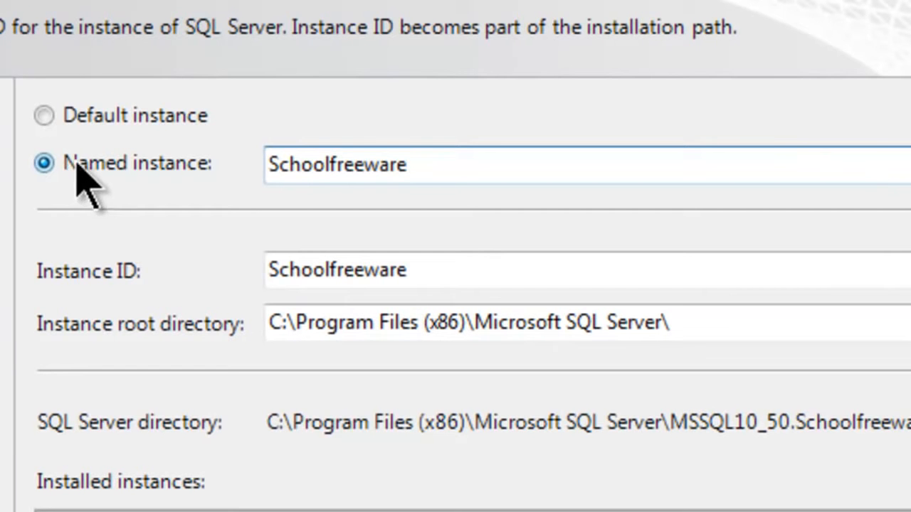
click(77, 116)
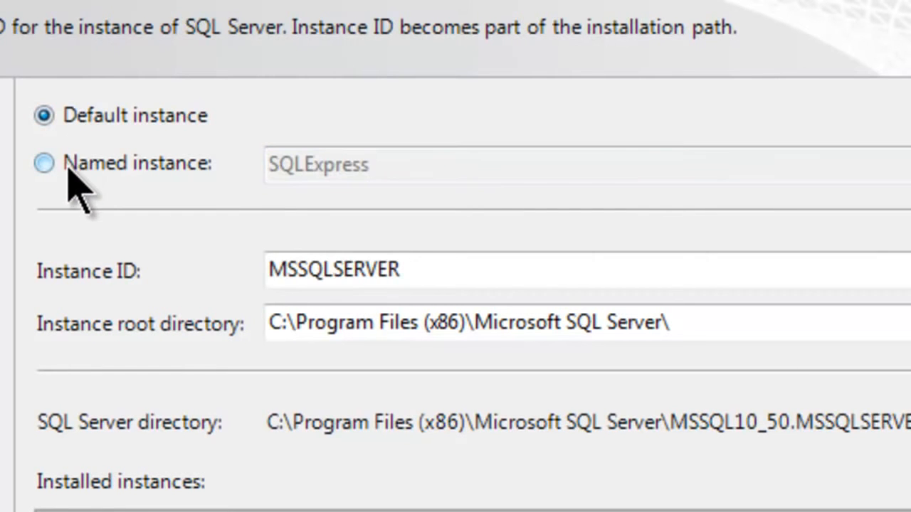
Step: Configure a named instance called Schoolfreeware, keeping the default root directory, and continue to the server configuration
click(68, 169)
text(Schoolfreew)
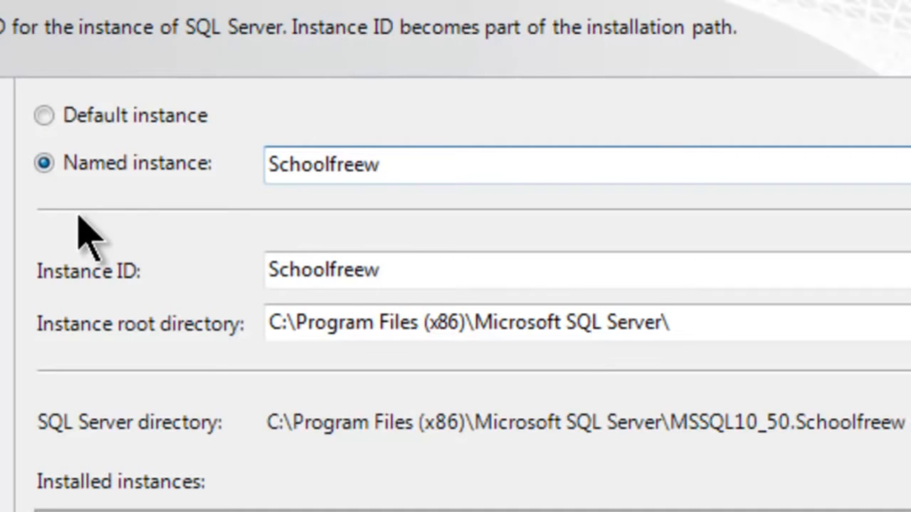
text(are)
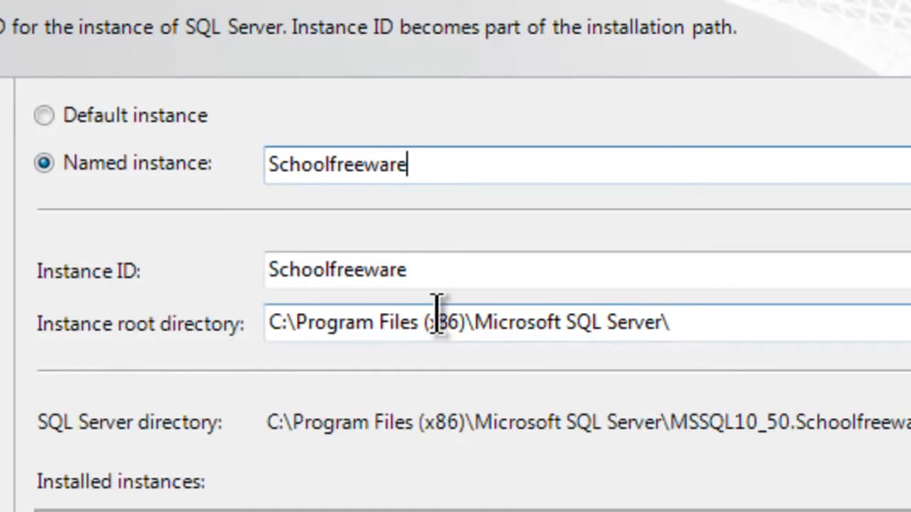
drag(705, 320, 278, 319)
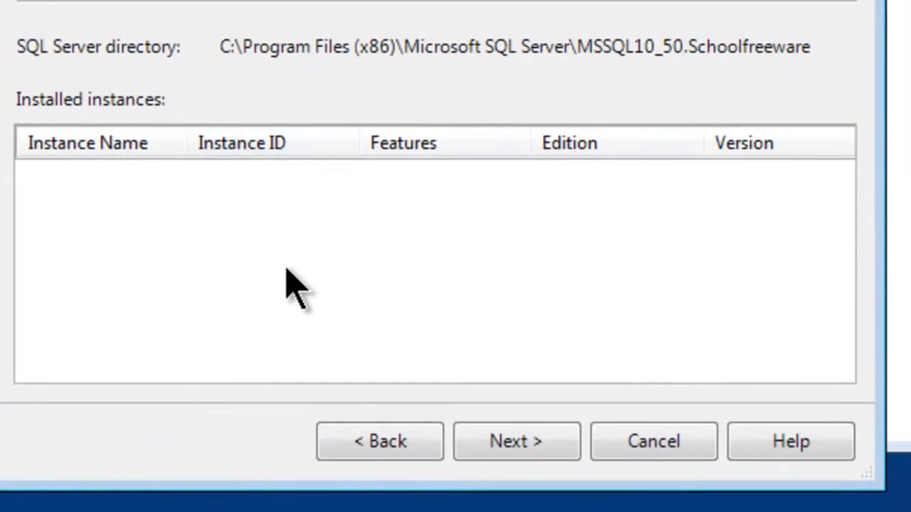
click(527, 440)
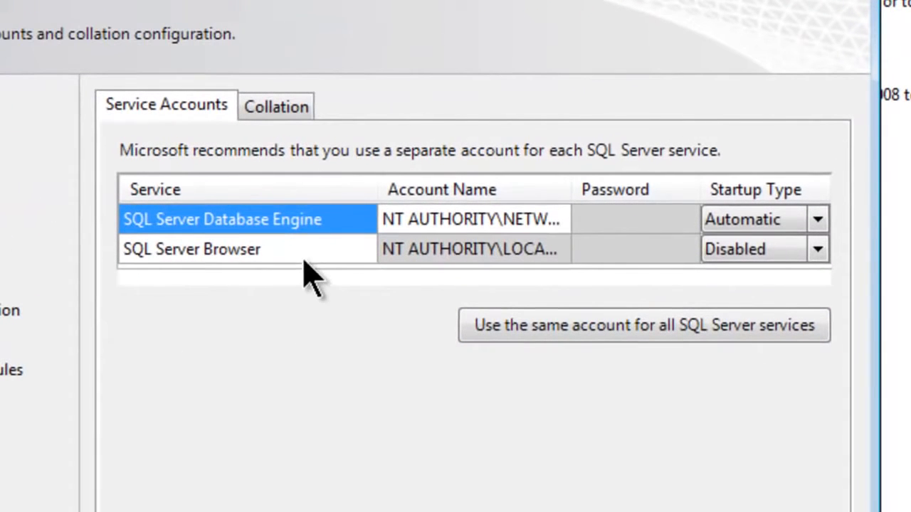
Step: Review the account names of the Database Engine and Browser services, keep them and continue to the Database Engine configuration
click(443, 226)
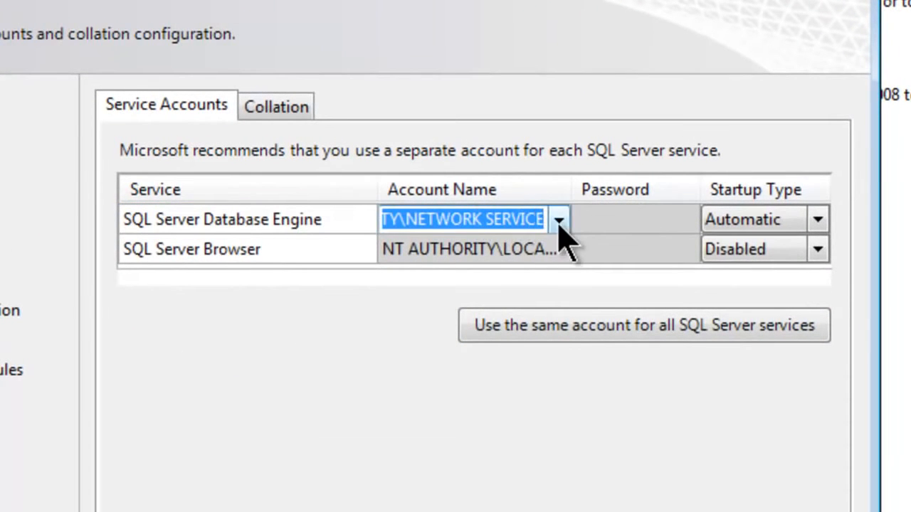
click(326, 246)
click(523, 244)
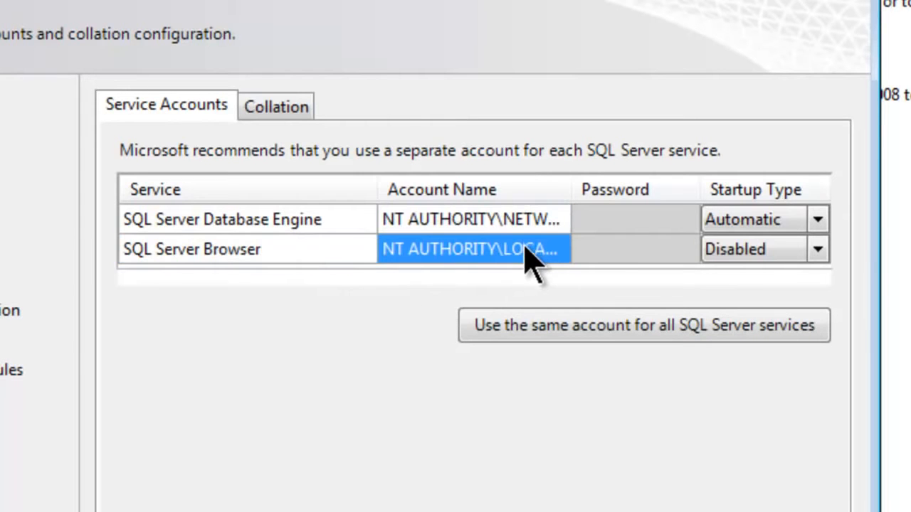
click(576, 211)
mouse_move(579, 187)
mouse_down()
mouse_move(669, 188)
mouse_move(567, 192)
mouse_up()
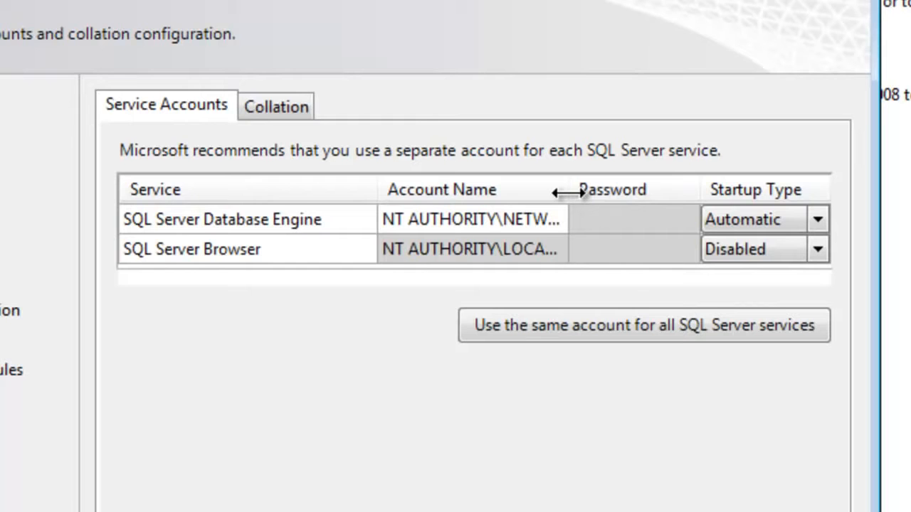
click(494, 221)
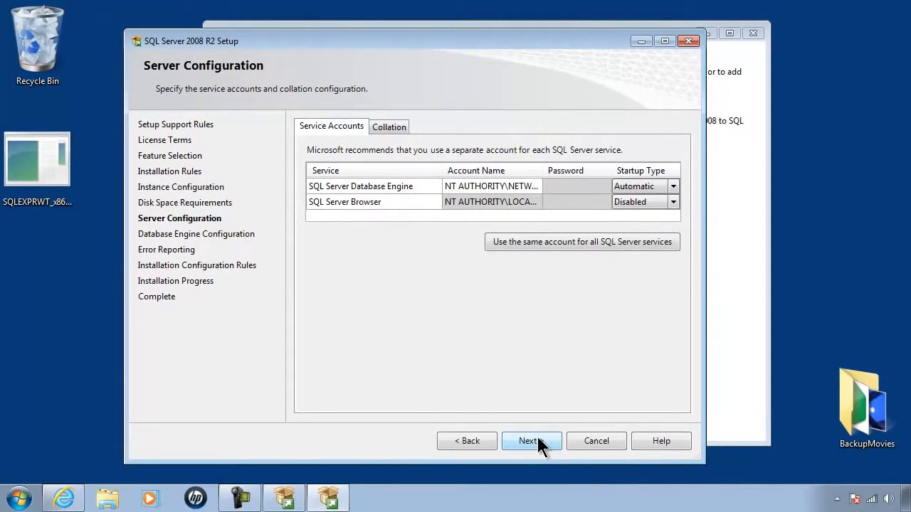
click(530, 440)
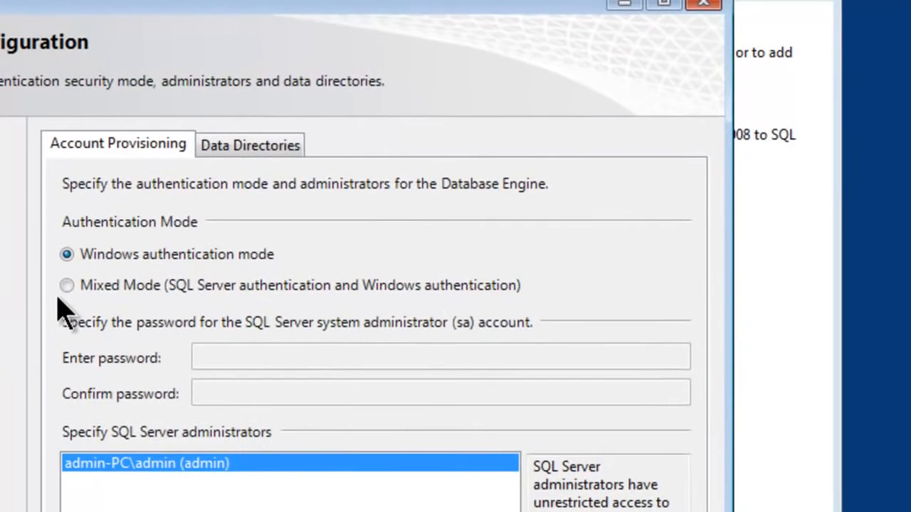
Step: Set authentication to Mixed Mode, then enter and confirm the password for the system administrator (sa) account
click(66, 286)
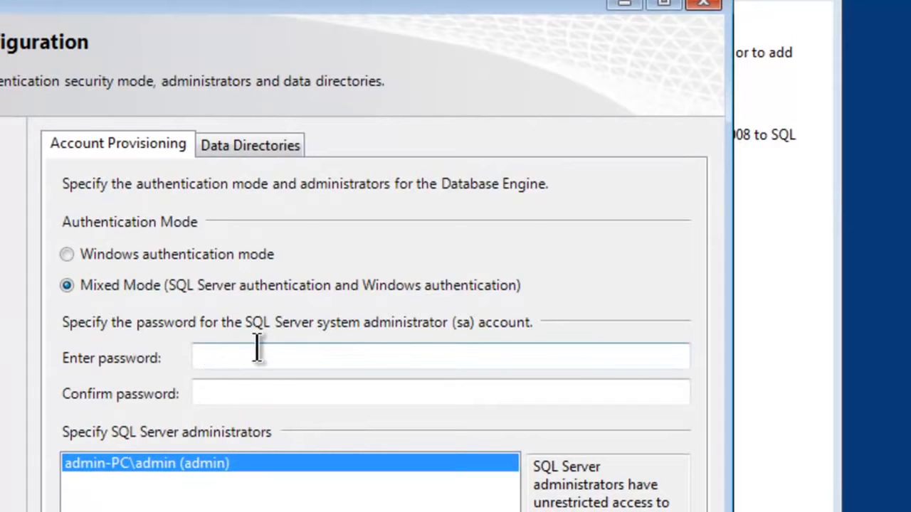
click(390, 356)
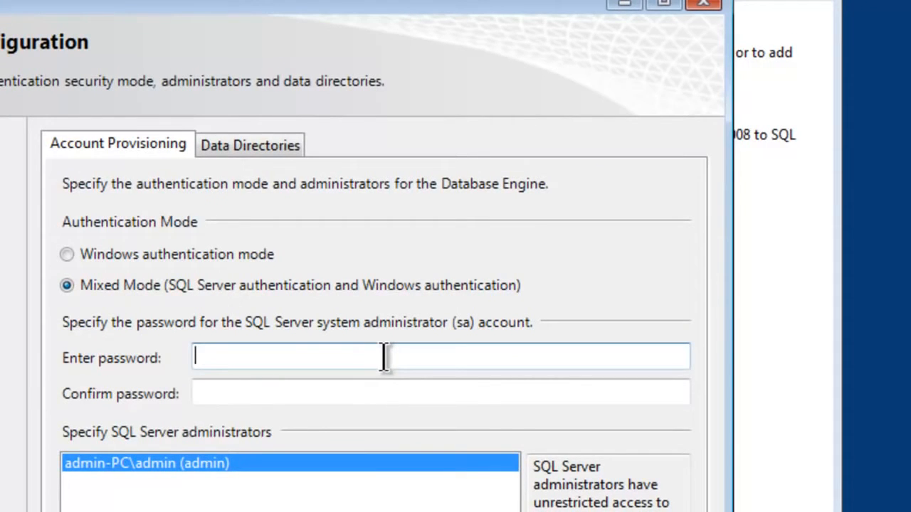
text(********)
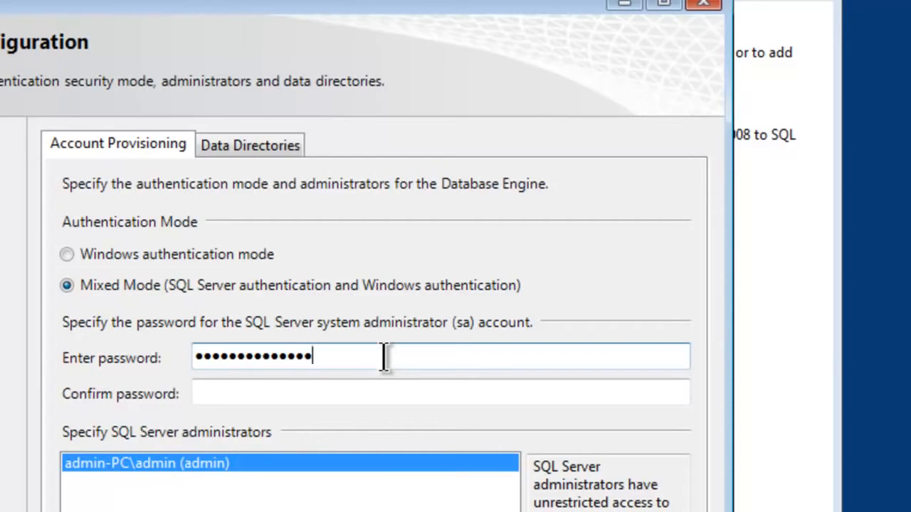
key(Tab)
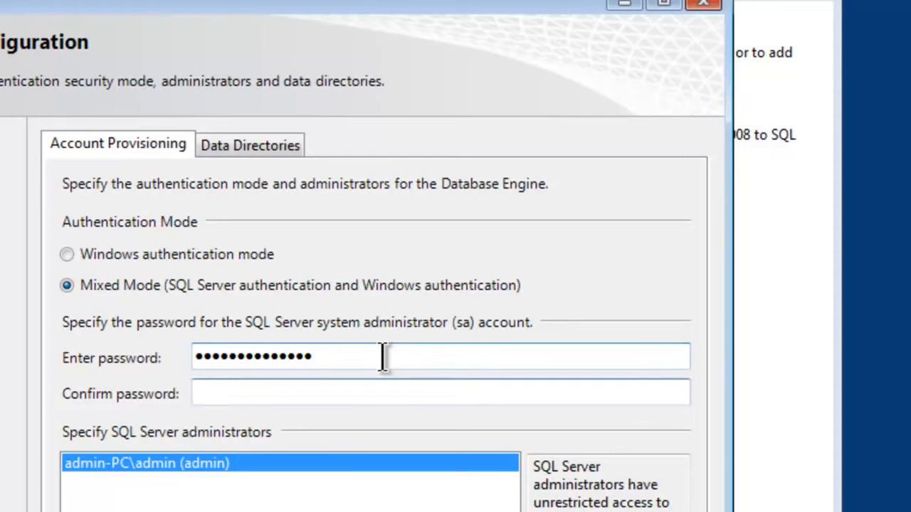
text(••••••••)
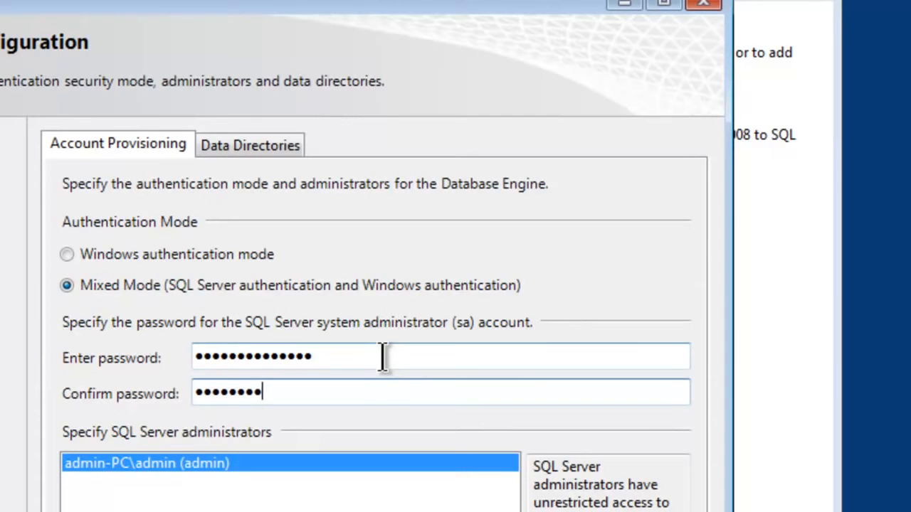
text(••••••)
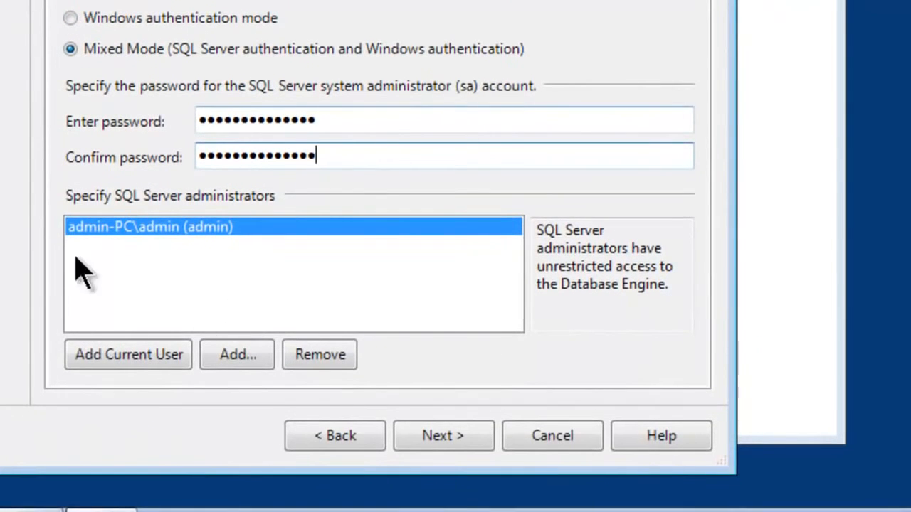
Step: Review the SQL Server administrator and the data directories, keep the defaults and continue to error reporting
click(137, 230)
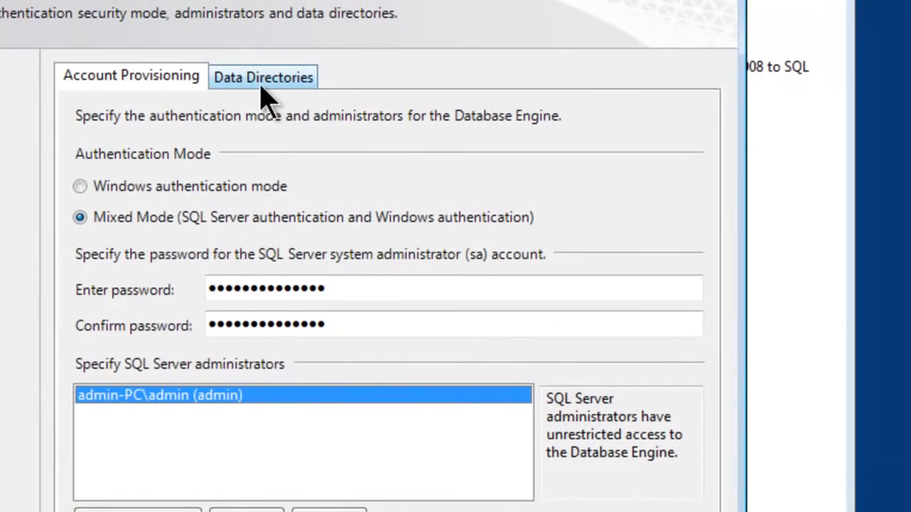
click(262, 87)
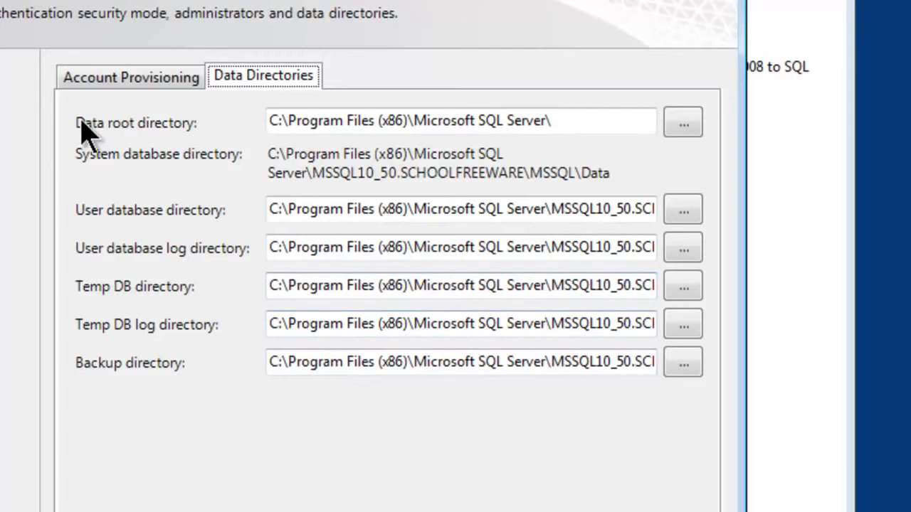
click(118, 78)
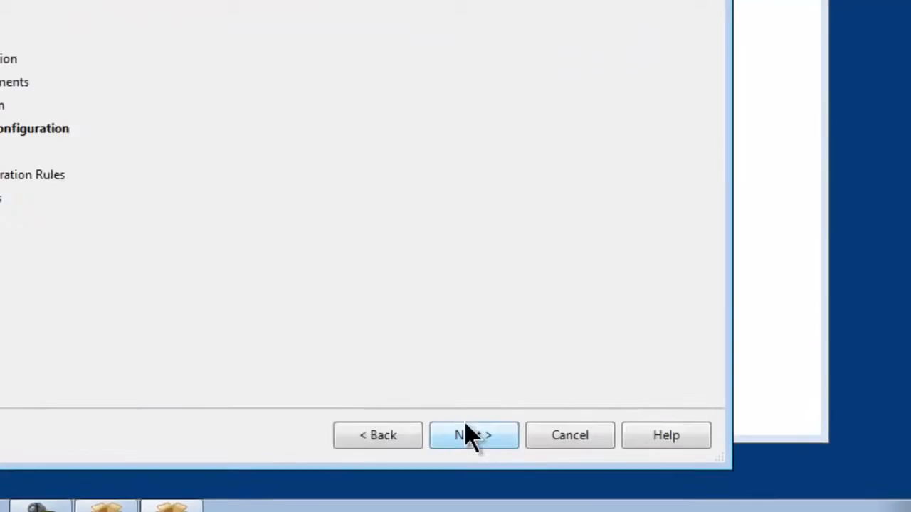
click(411, 409)
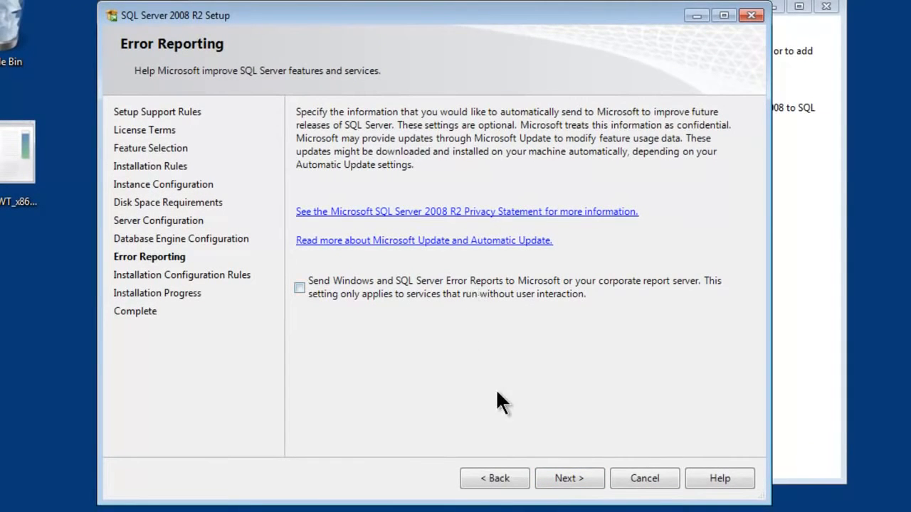
Step: Run the installation without sending error reports, and close the finished setup wizard and the Installation Center
click(575, 483)
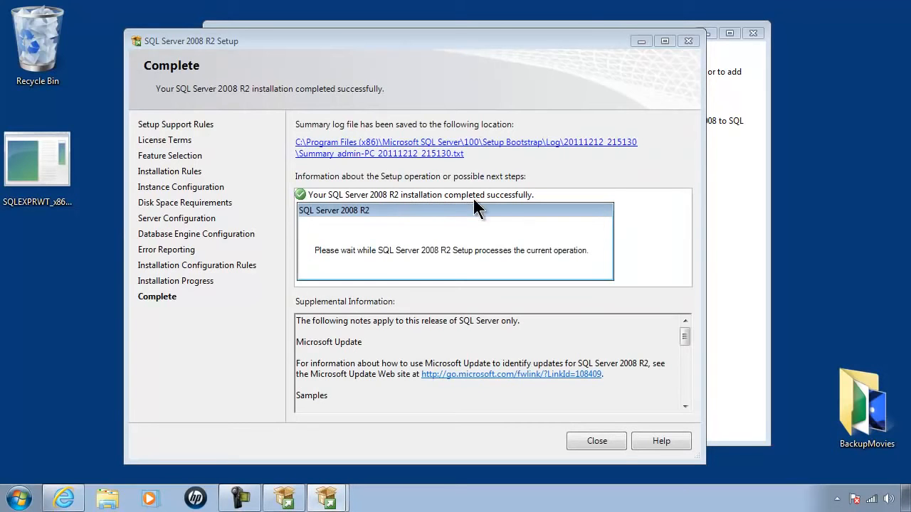
click(594, 440)
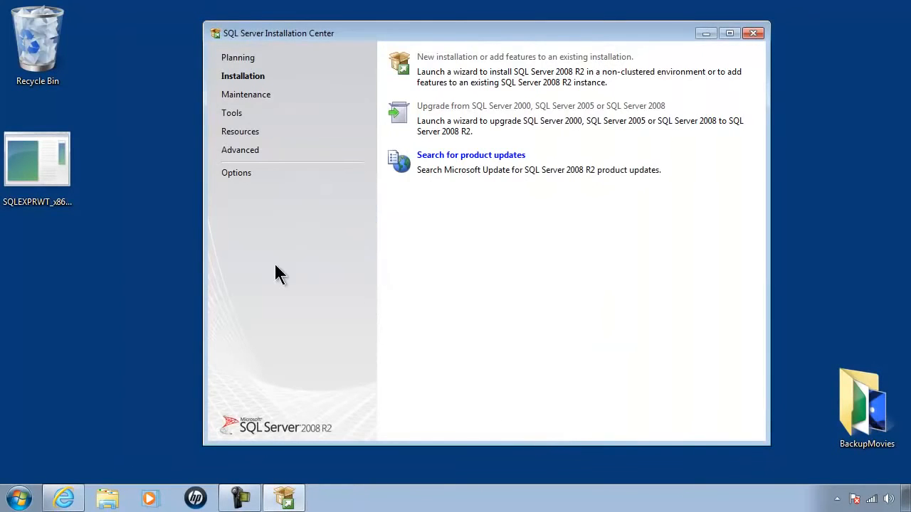
click(753, 33)
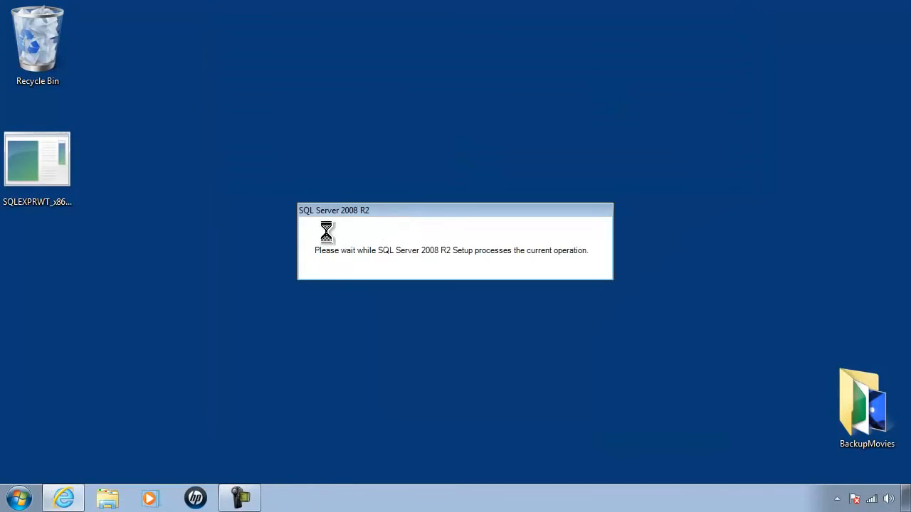
Step: Launch SQL Server Management Studio from the Microsoft SQL Server 2008 R2 programs, declining file recovery and the import of 2005 user settings
click(18, 497)
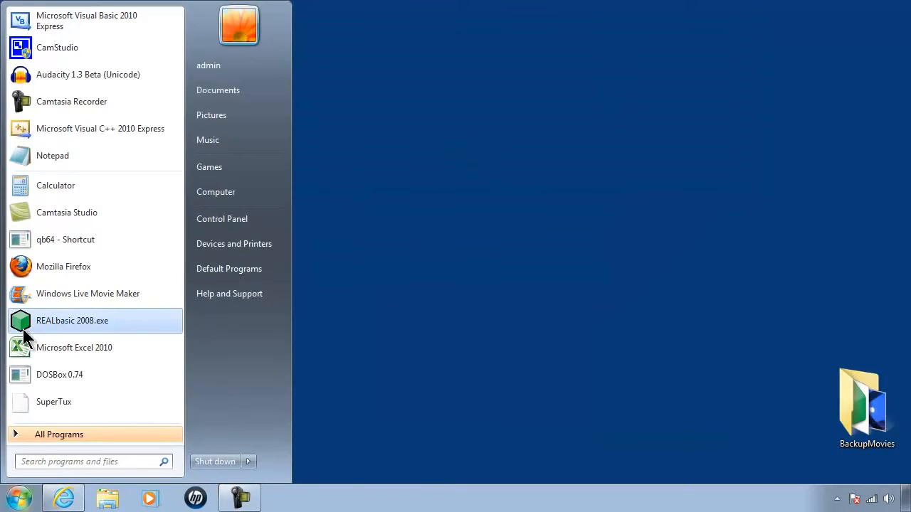
click(61, 434)
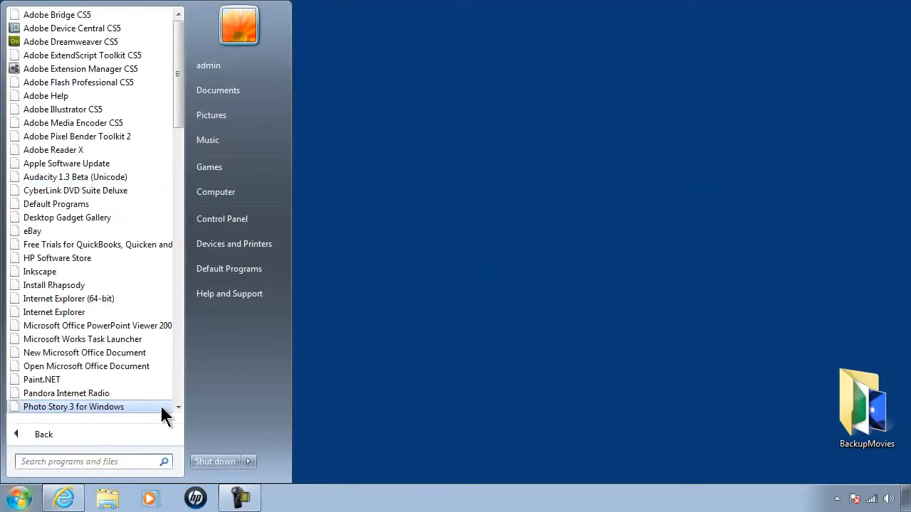
drag(180, 100, 183, 321)
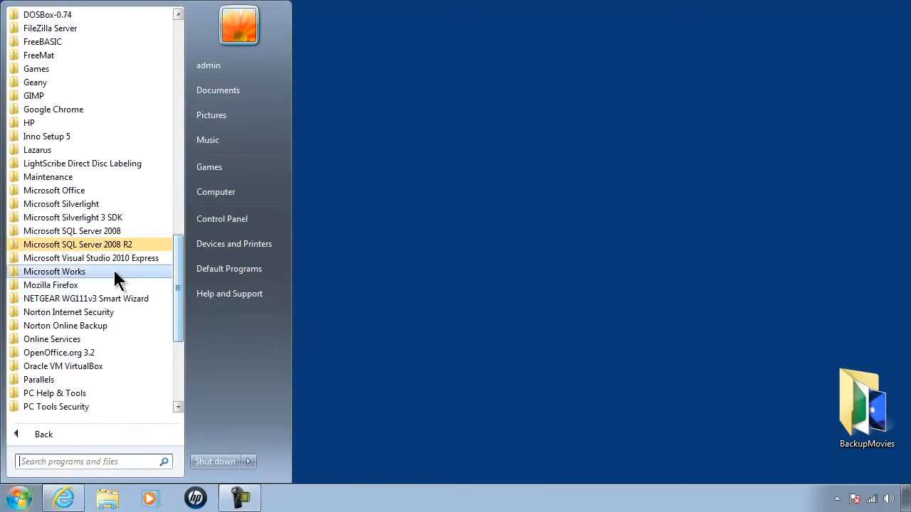
click(112, 242)
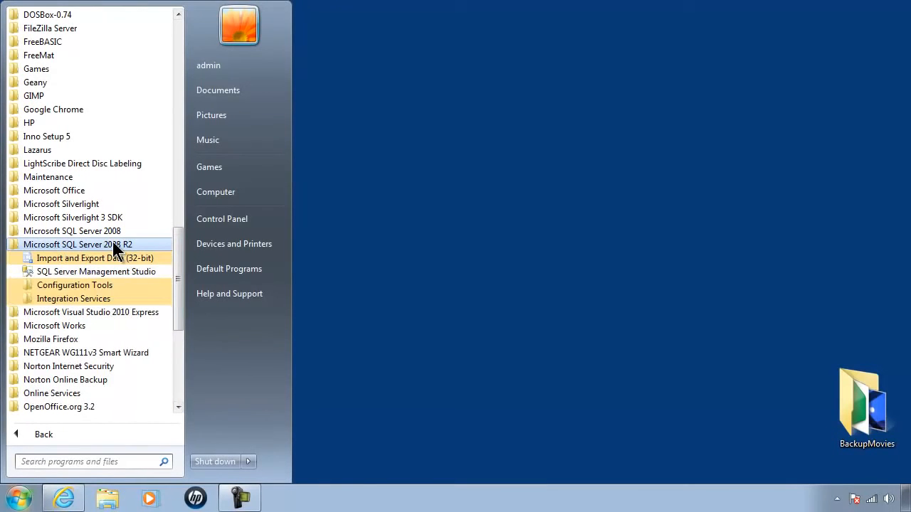
click(101, 278)
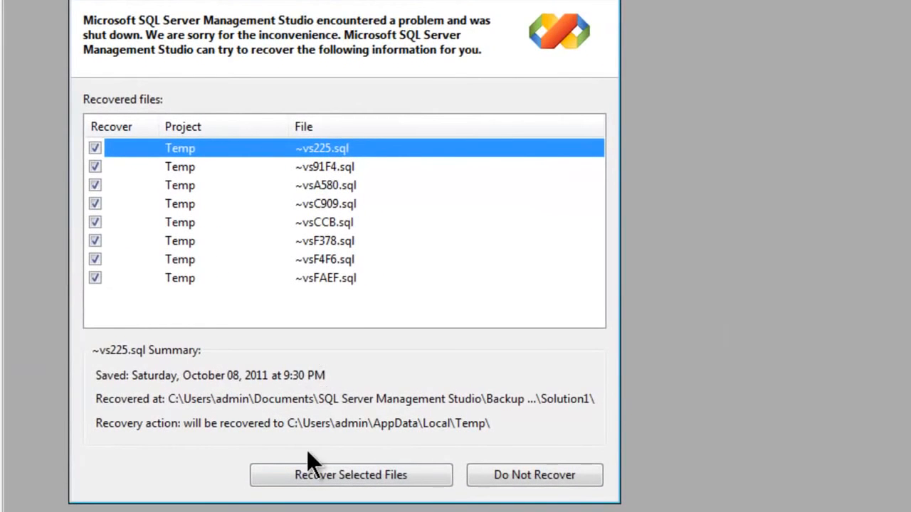
click(509, 466)
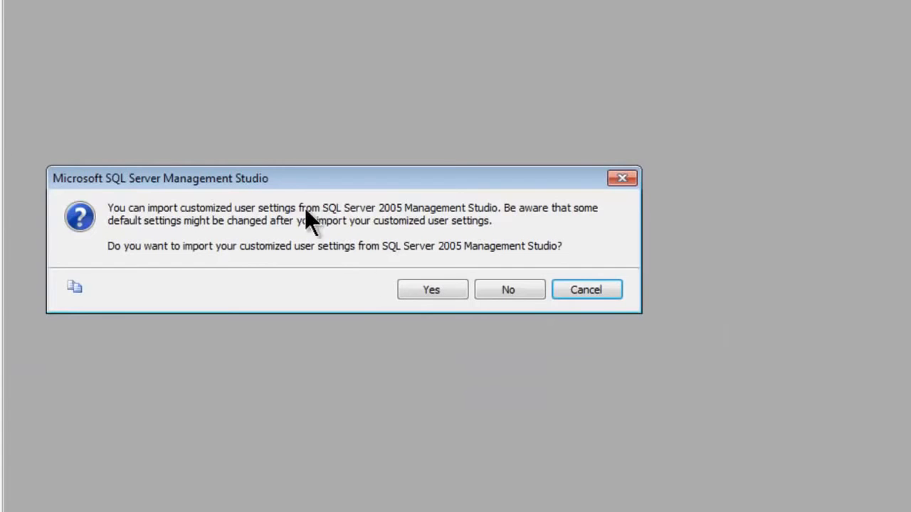
click(505, 289)
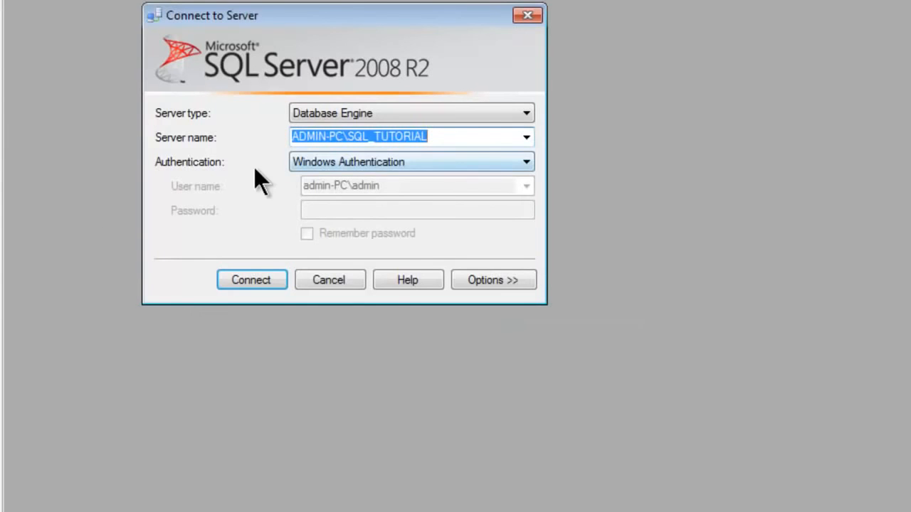
Step: Connect to the Database Engine server ADMIN-PC\SCHOOLFREEWARE using Windows Authentication
click(527, 137)
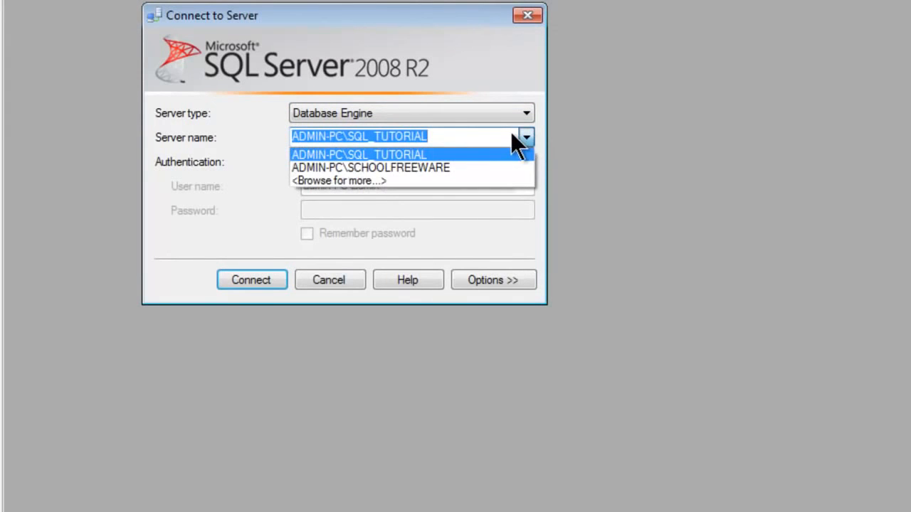
click(432, 168)
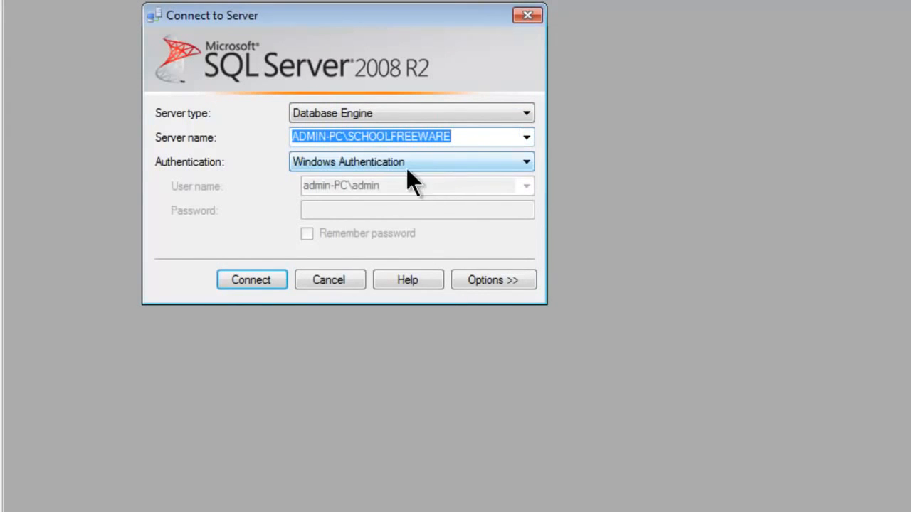
click(251, 279)
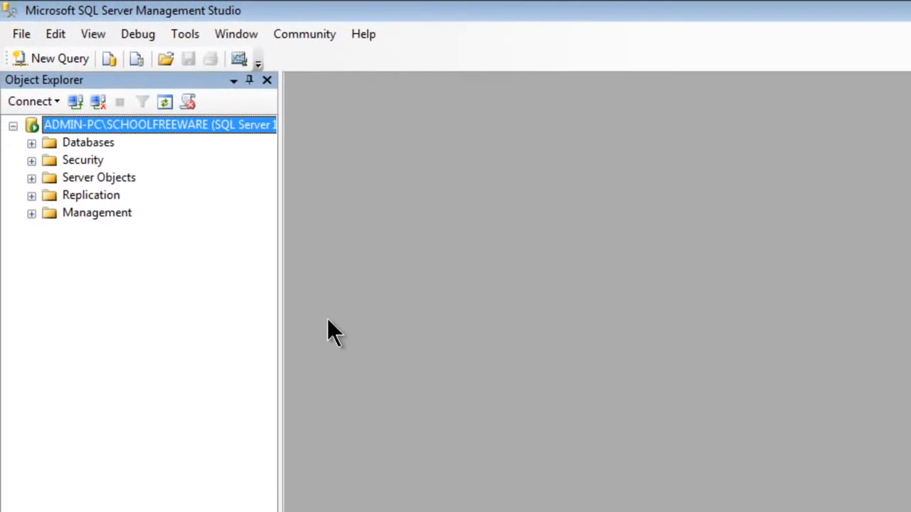
Step: Expand the server's Databases and System Databases folders and widen the Object Explorer to show more of the server name
click(31, 142)
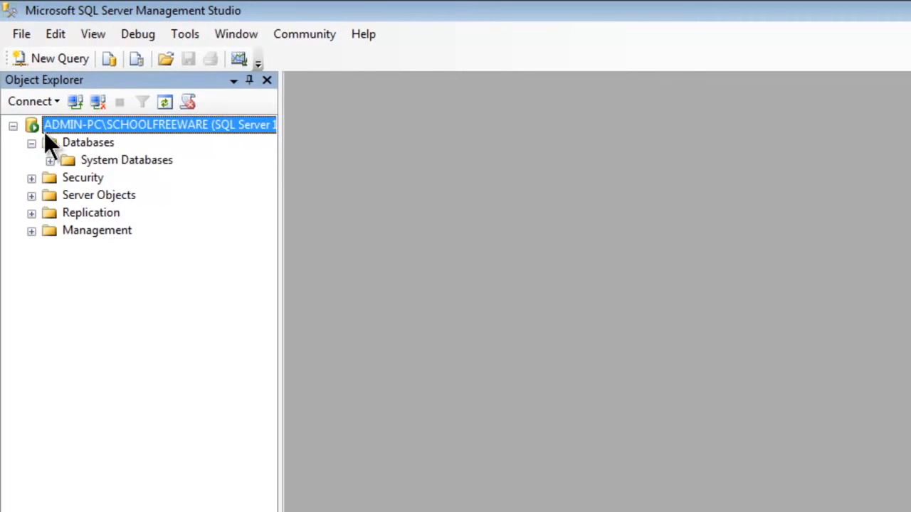
click(50, 160)
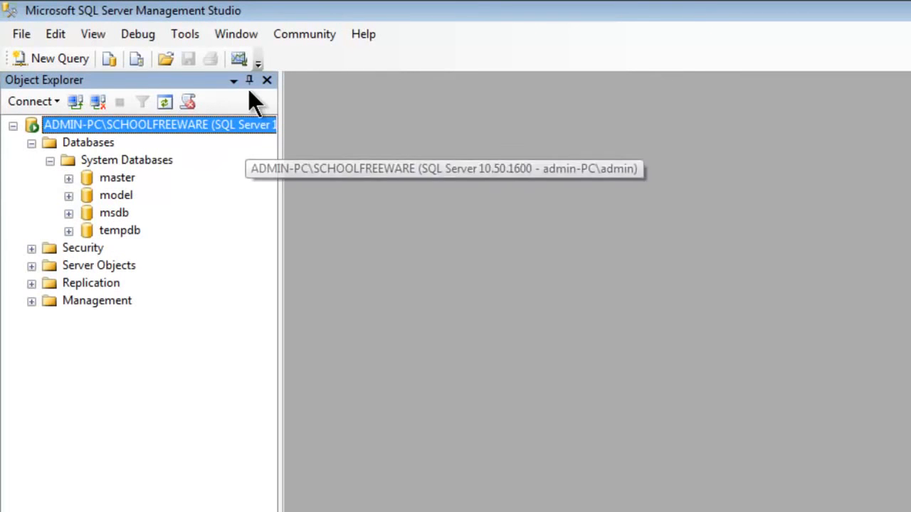
drag(279, 110, 409, 109)
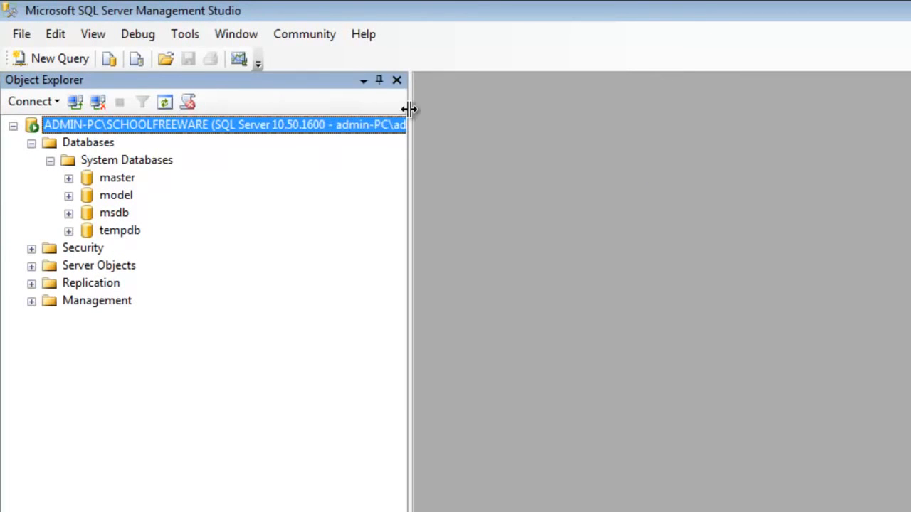